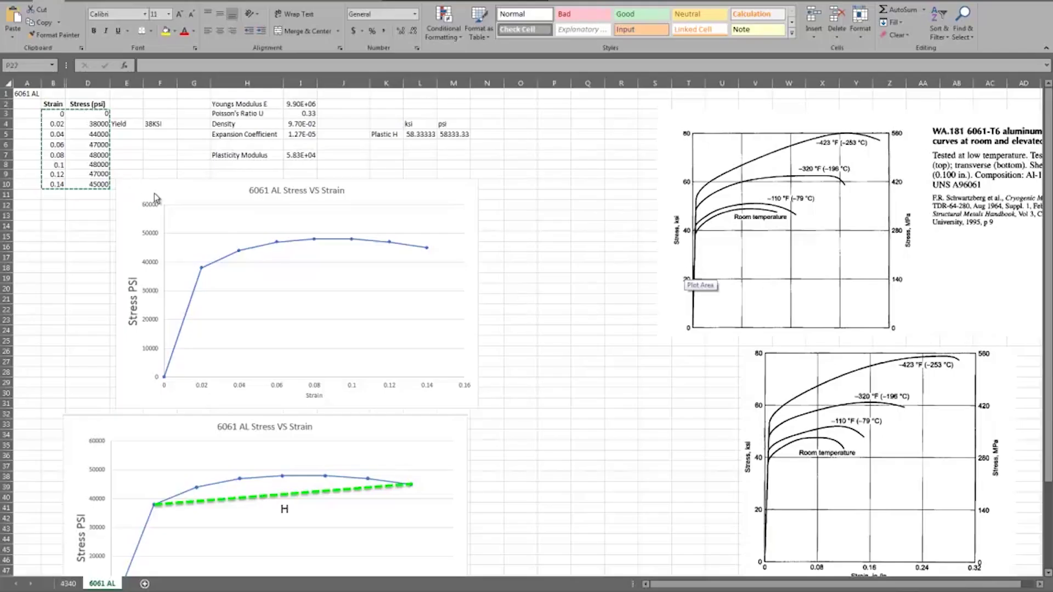
# Copy the eight strain and stress rows in cells B3:D10 of the Excel 6061 AL table.
pyautogui.click(55, 113)
pyautogui.moveTo(81, 123); pyautogui.dragTo(104, 147)
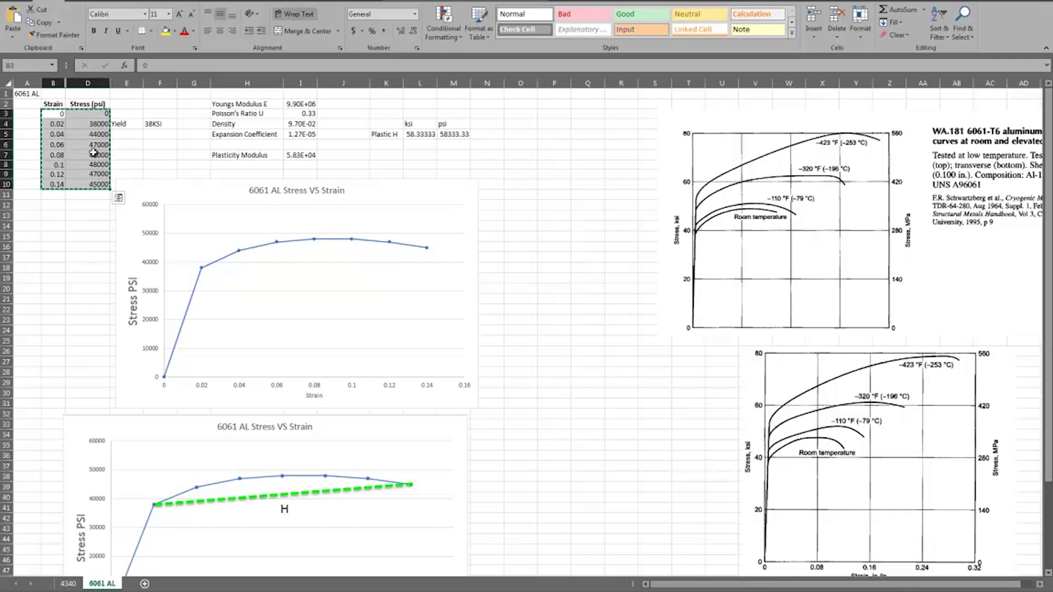
pyautogui.rightClick(95, 154)
pyautogui.click(114, 173)
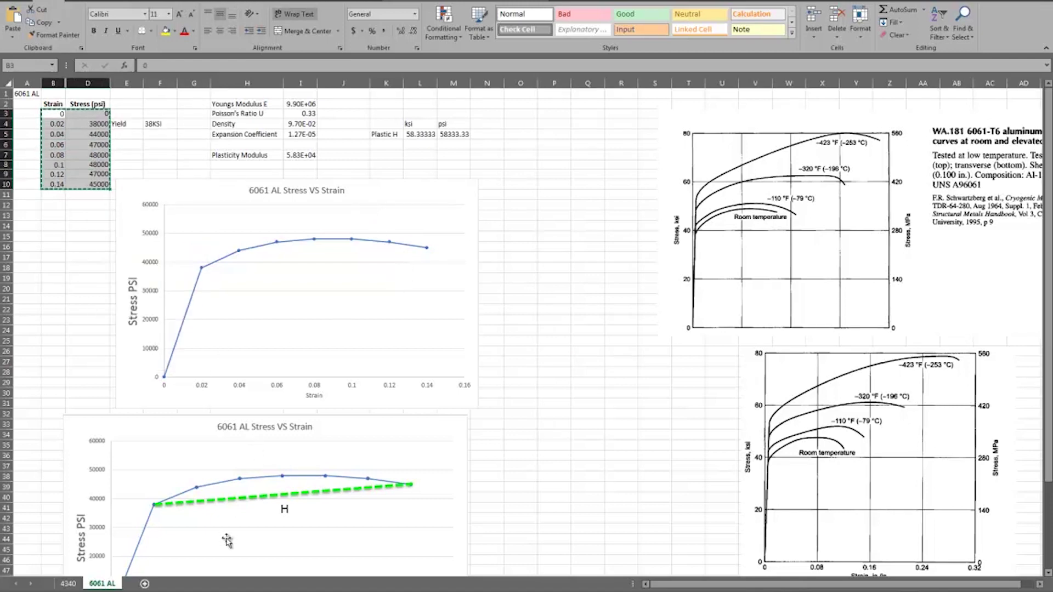
pyautogui.click(567, 395)
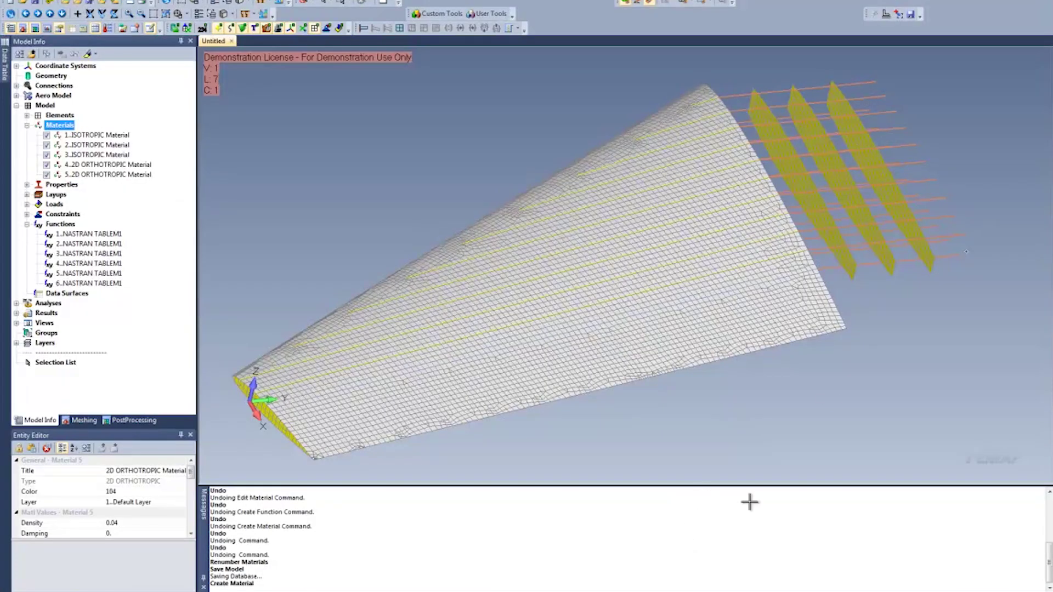
# Start a new Stress vs. Strain function titled 's v s' and paste in the copied points.
pyautogui.rightClick(60, 225)
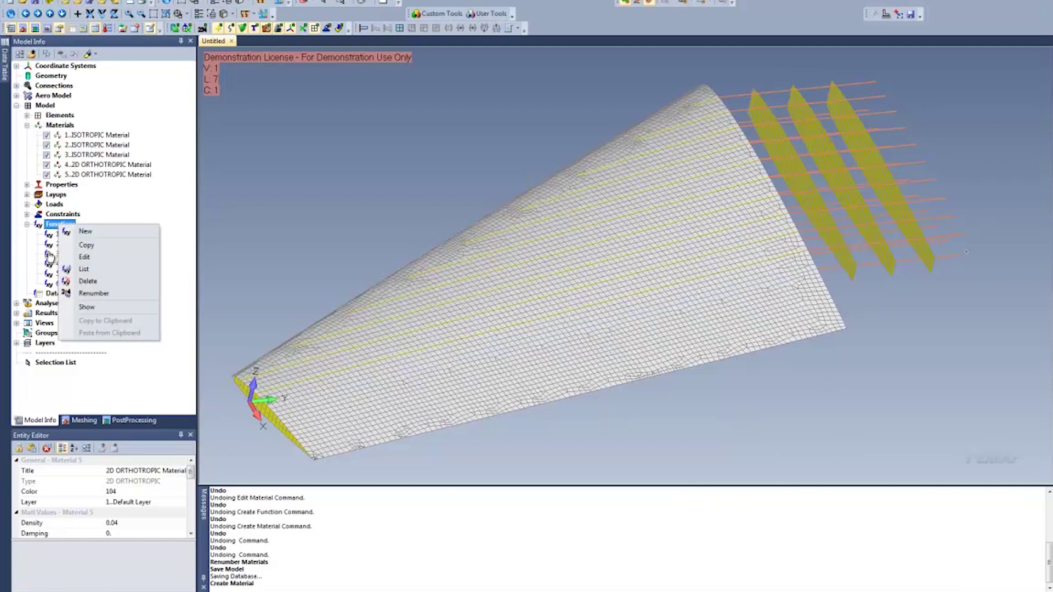
pyautogui.click(85, 231)
pyautogui.click(455, 197)
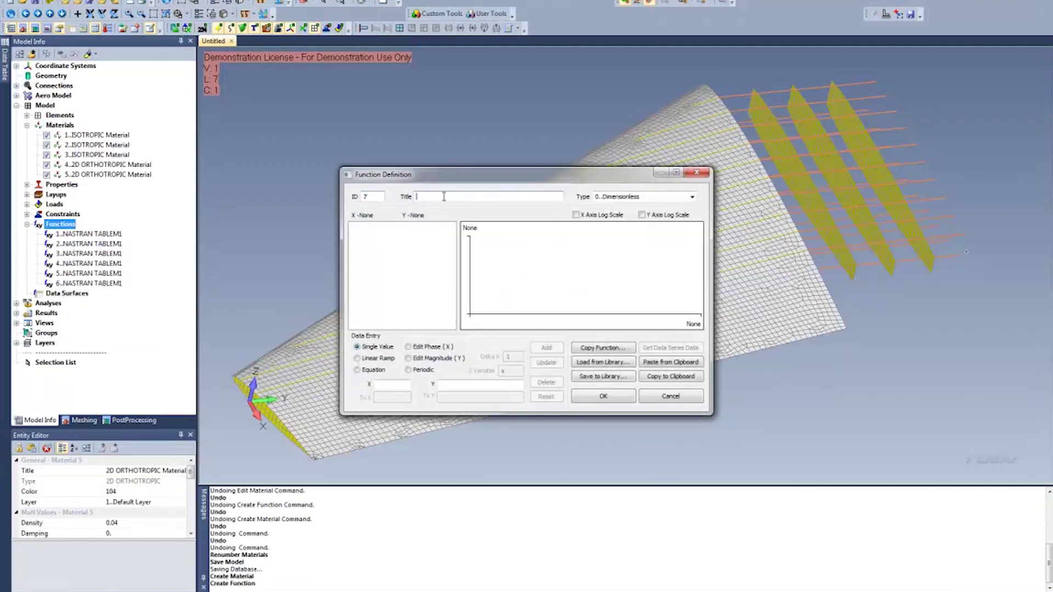
pyautogui.write('s v s')
pyautogui.click(692, 196)
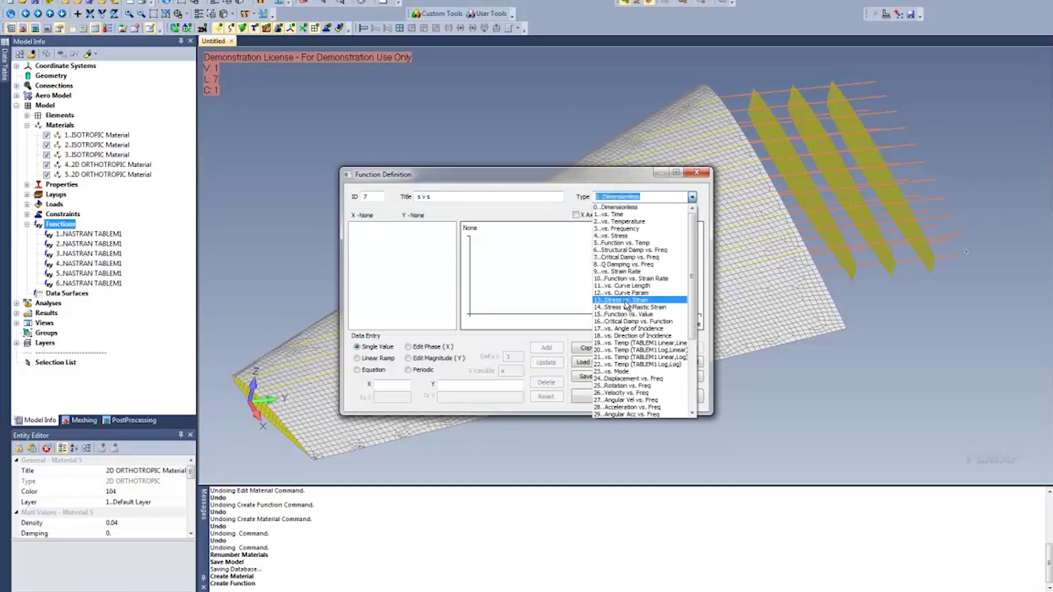
pyautogui.click(627, 301)
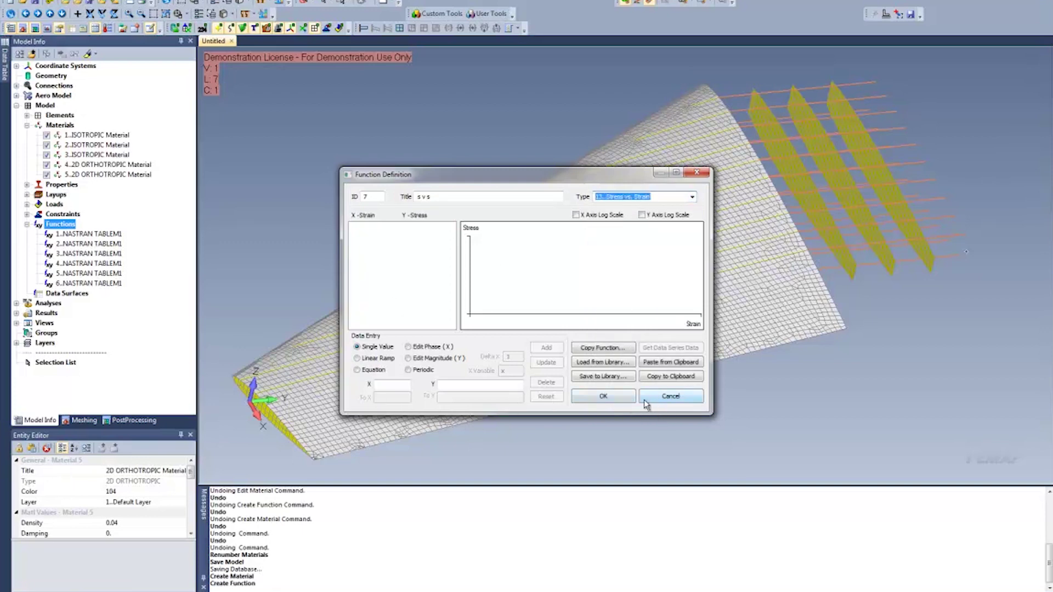
pyautogui.click(664, 363)
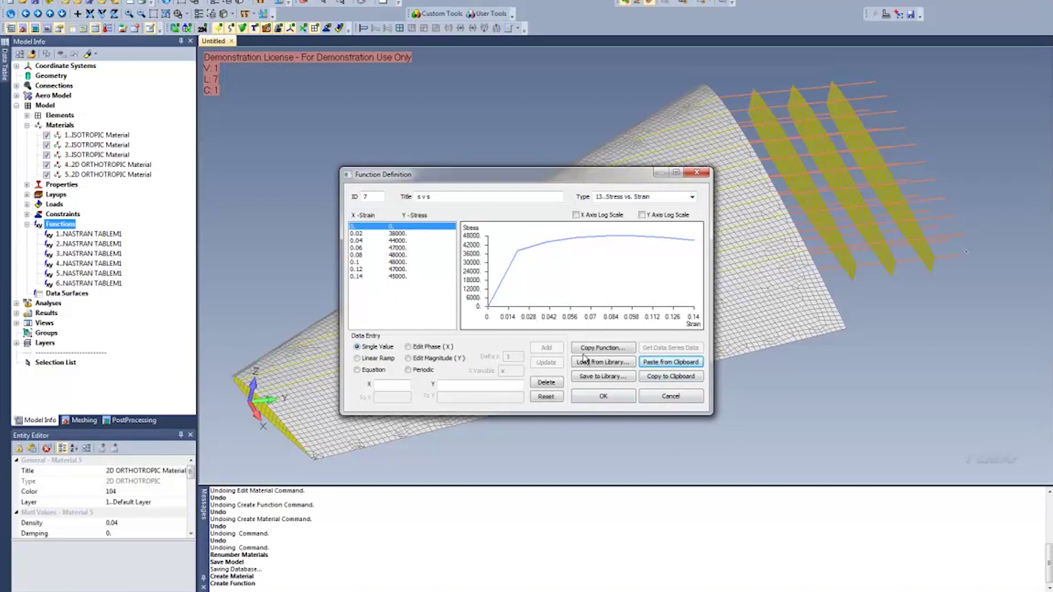
# Give the function ID 7000, save it and close the function editor.
pyautogui.click(366, 196)
pyautogui.write('000')
pyautogui.click(601, 397)
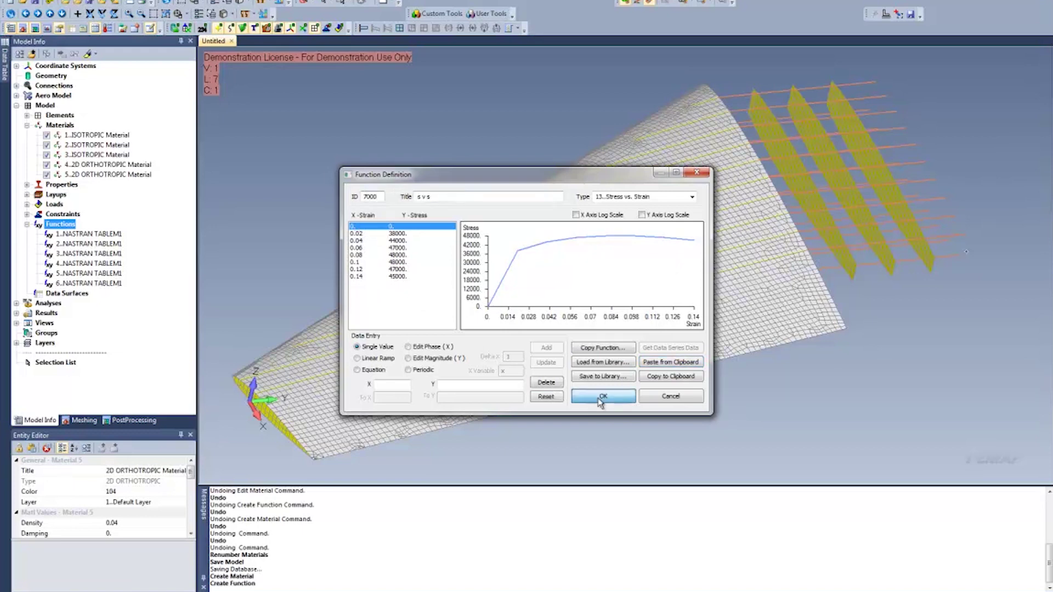
pyautogui.click(688, 397)
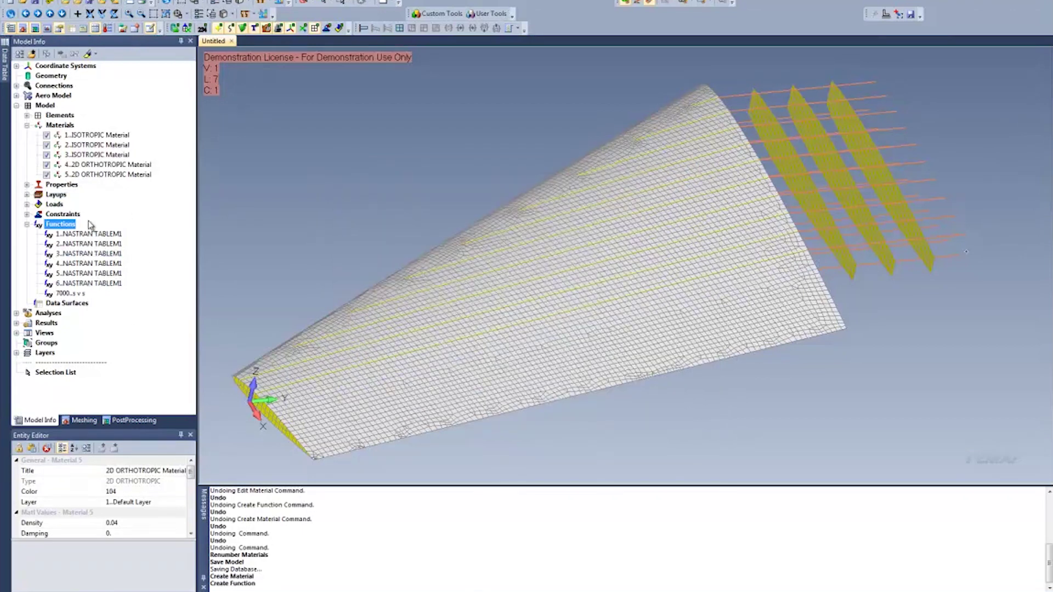
# Start a new isotropic material set to nonlinear elastic, following function 7000 s v s.
pyautogui.rightClick(58, 125)
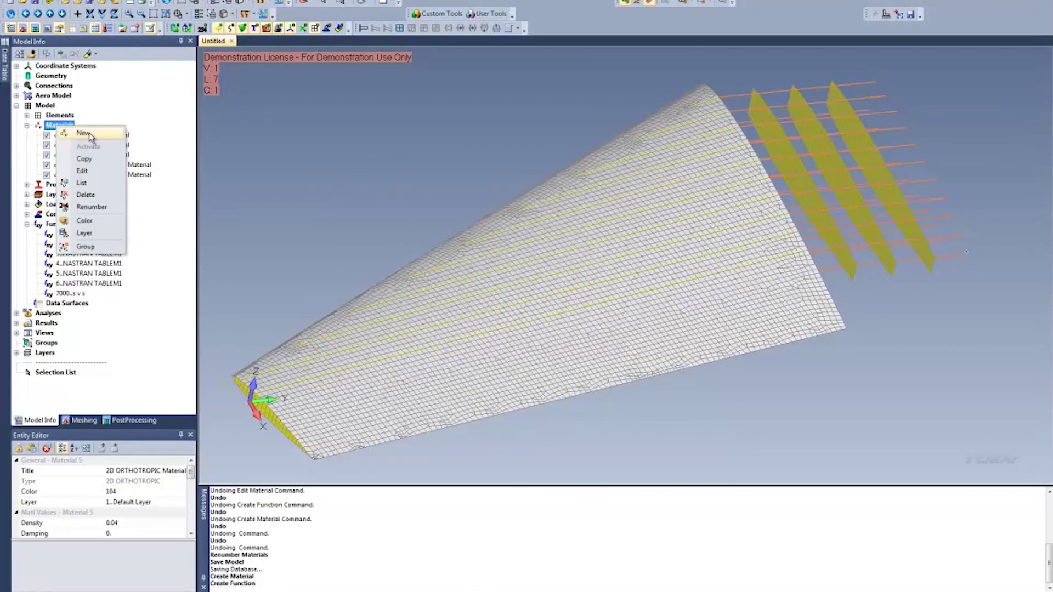
pyautogui.click(82, 133)
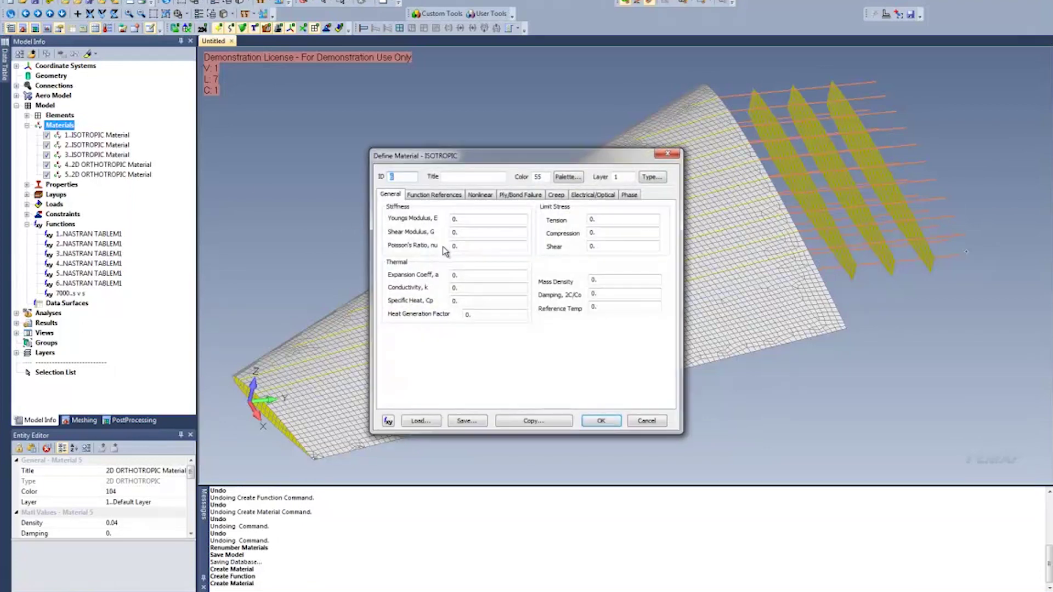
pyautogui.click(477, 196)
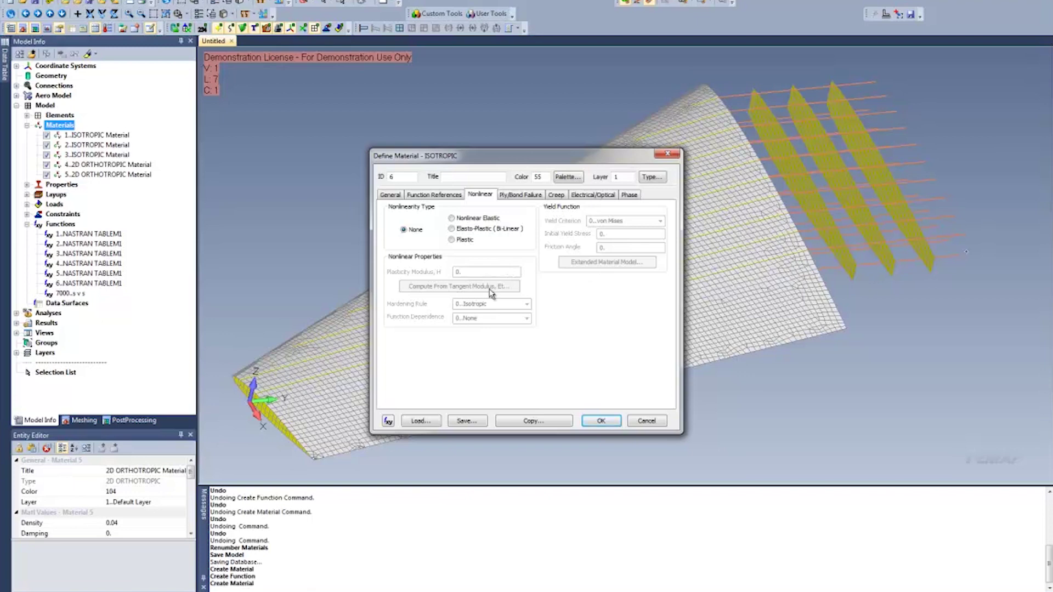
pyautogui.click(452, 218)
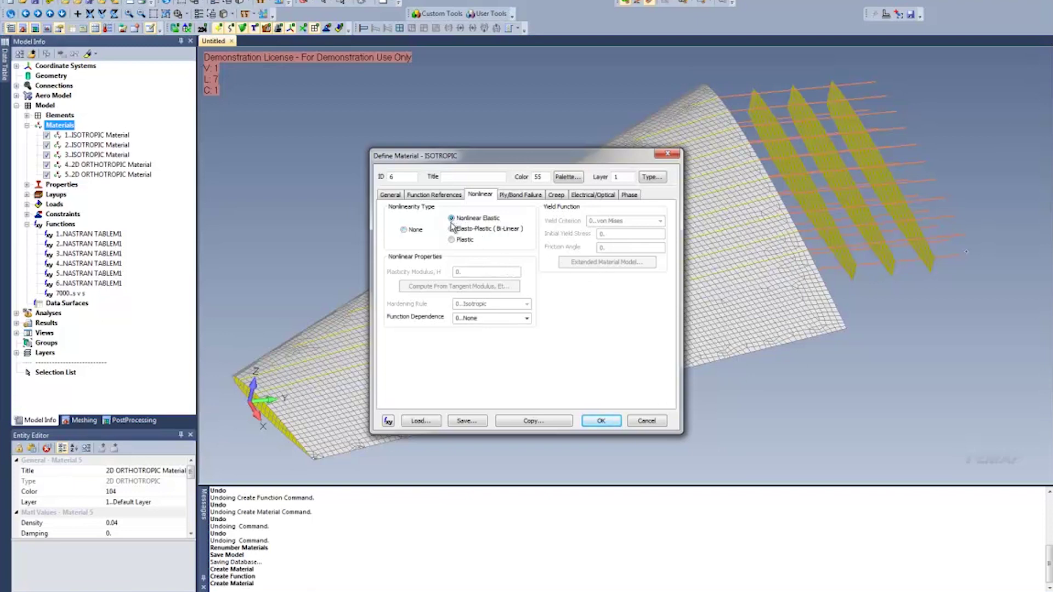
pyautogui.click(527, 318)
pyautogui.click(476, 379)
pyautogui.click(398, 193)
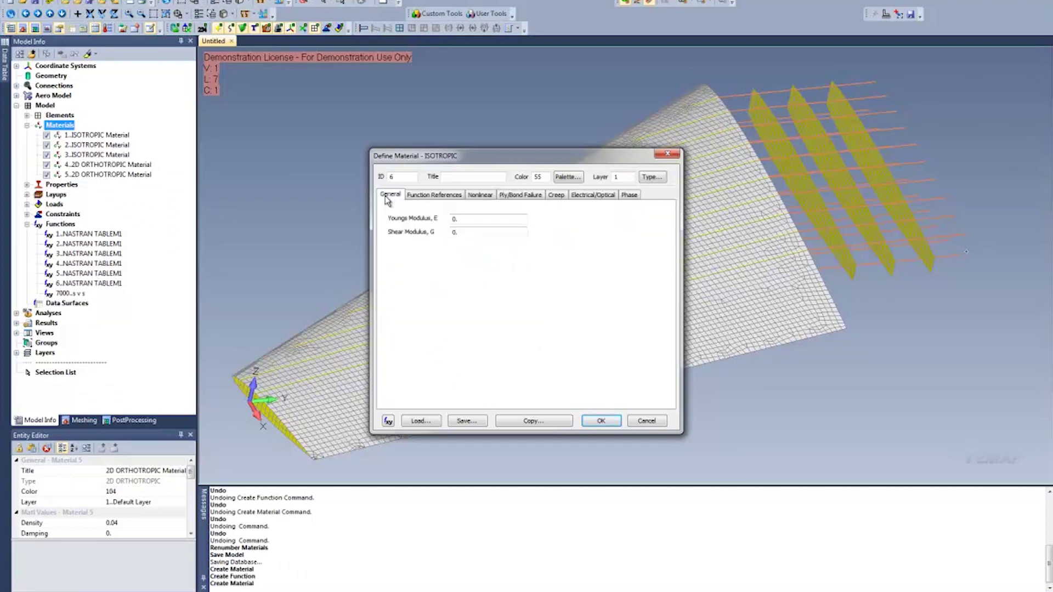
# Load 6061-T651 Al Plate properties, title it 6061 NE, reapply nonlinear elastic with function 7000, and save.
pyautogui.click(419, 425)
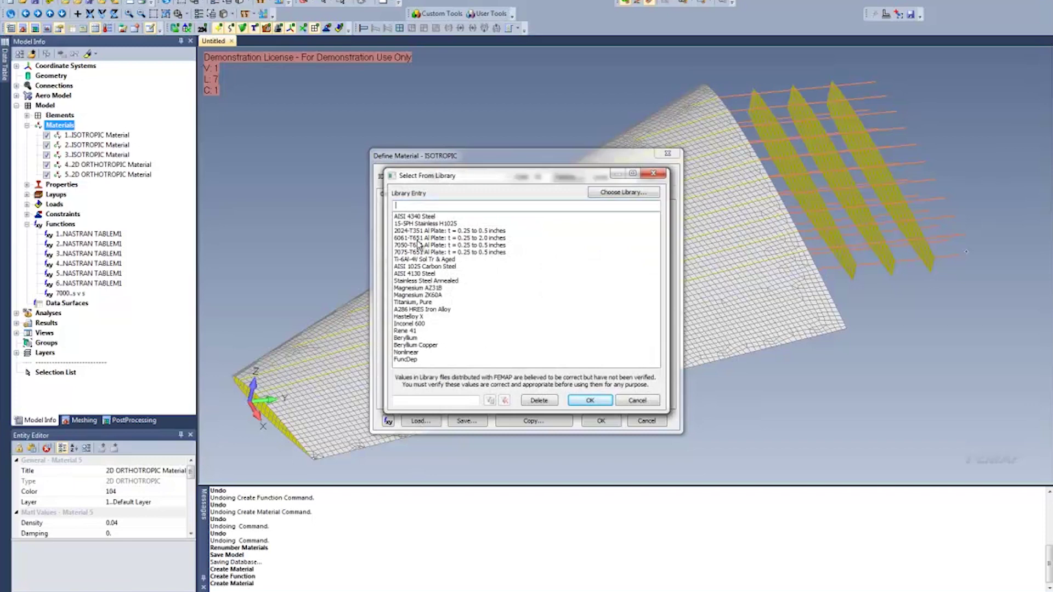
pyautogui.doubleClick(416, 238)
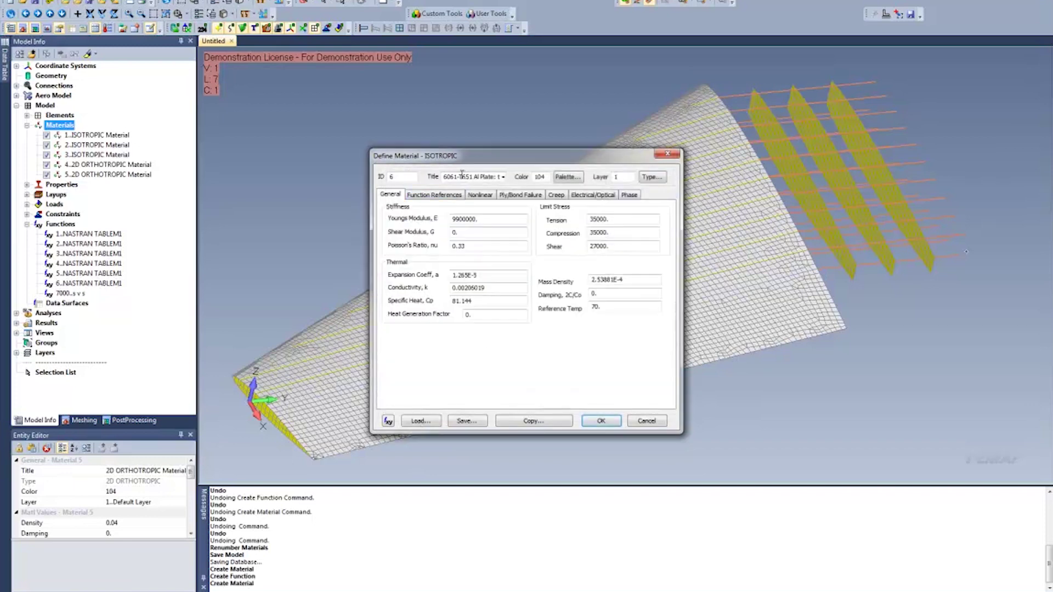
pyautogui.tripleClick(462, 174)
pyautogui.write('5061')
pyautogui.click(486, 198)
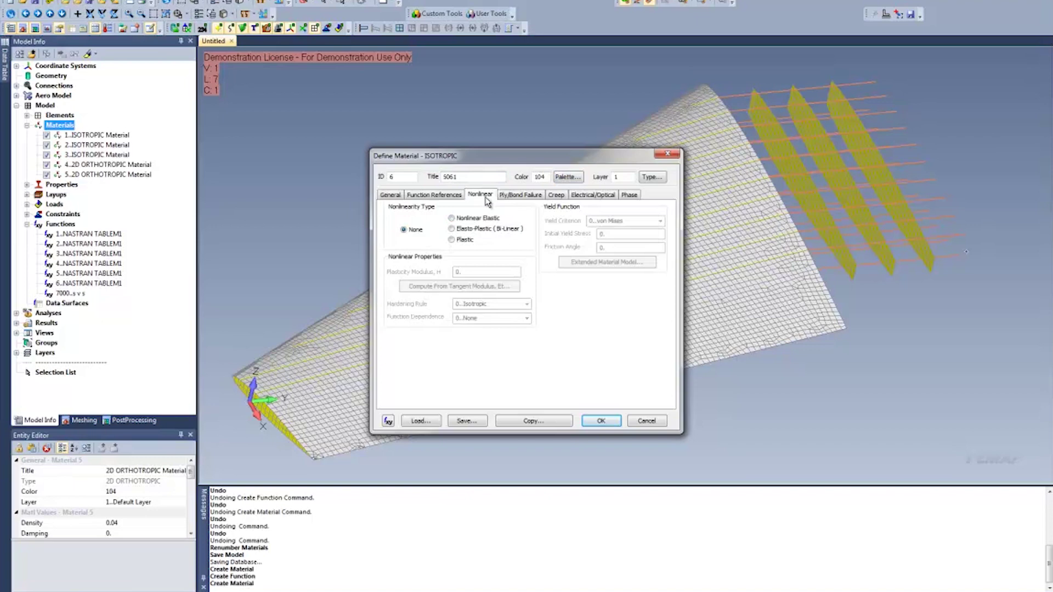
pyautogui.click(452, 219)
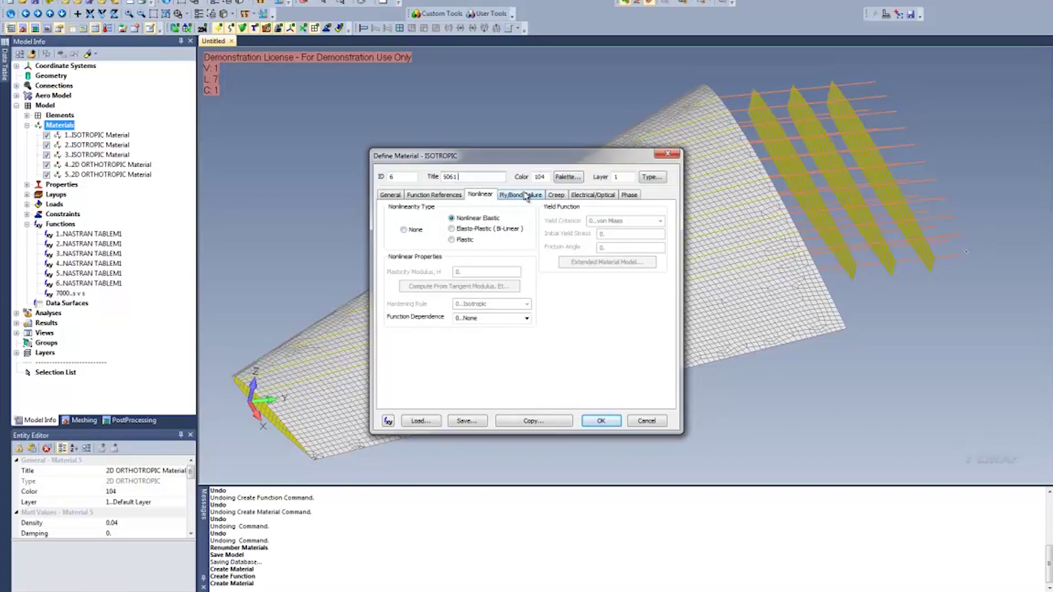
pyautogui.write('NE')
pyautogui.click(526, 319)
pyautogui.click(476, 385)
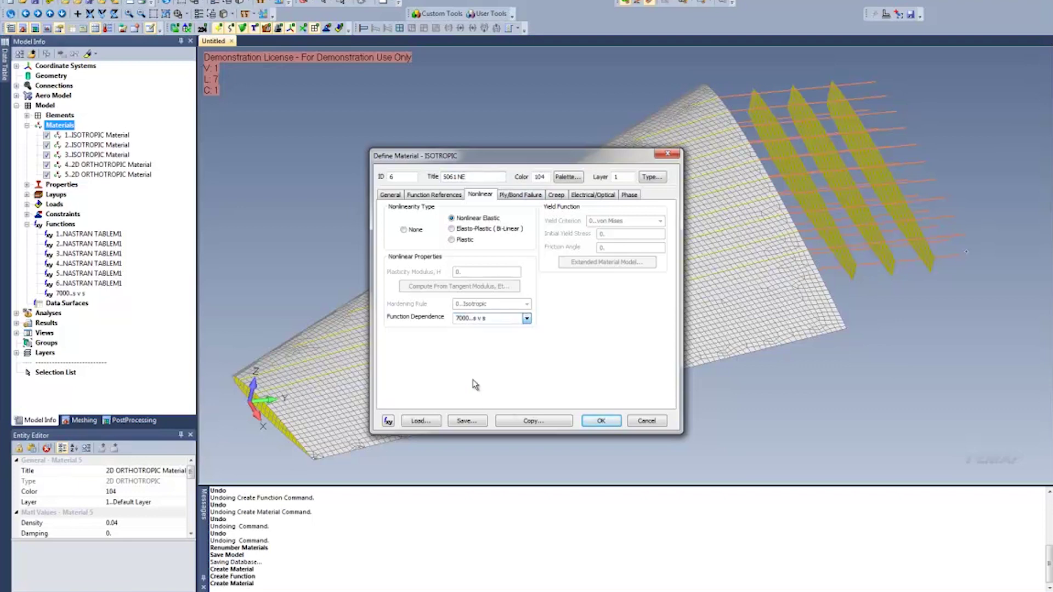
pyautogui.click(601, 428)
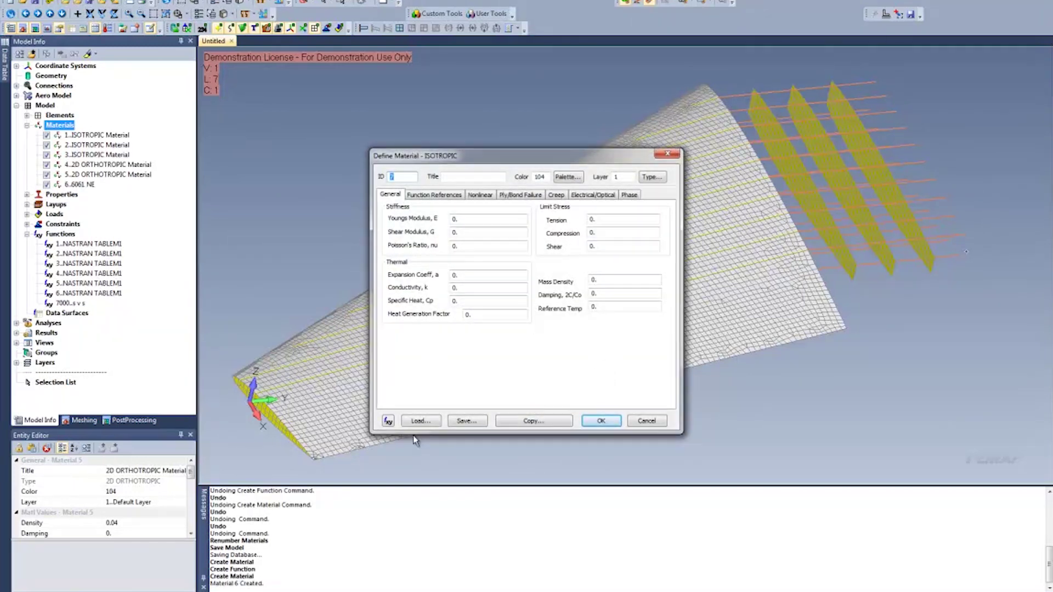
# Load 6061-T651 Al Plate values, choose Elasto-Plastic (Bi-Linear), then cancel the material definition.
pyautogui.click(420, 421)
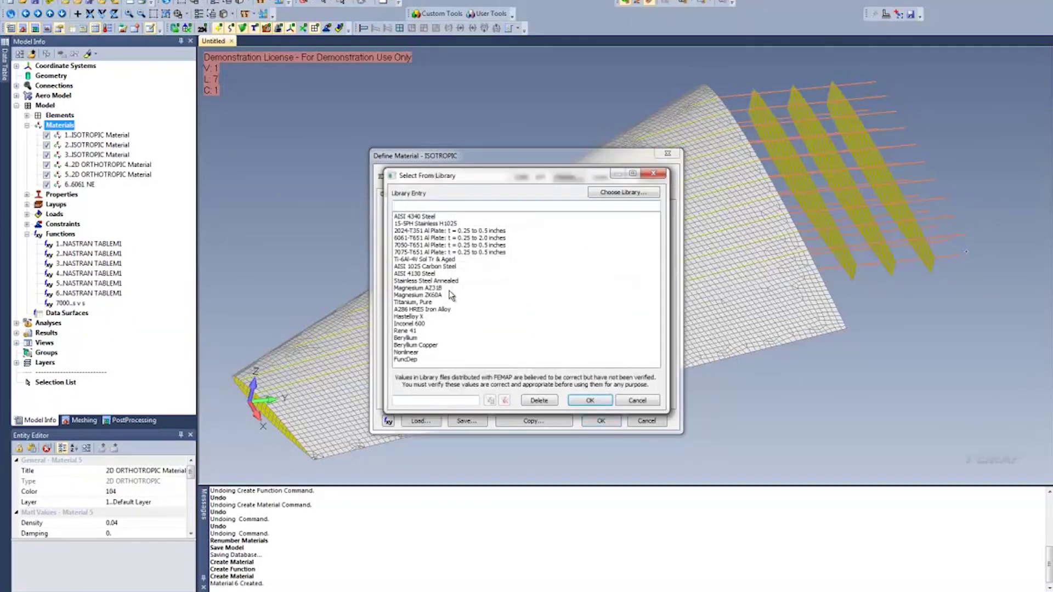
pyautogui.doubleClick(417, 237)
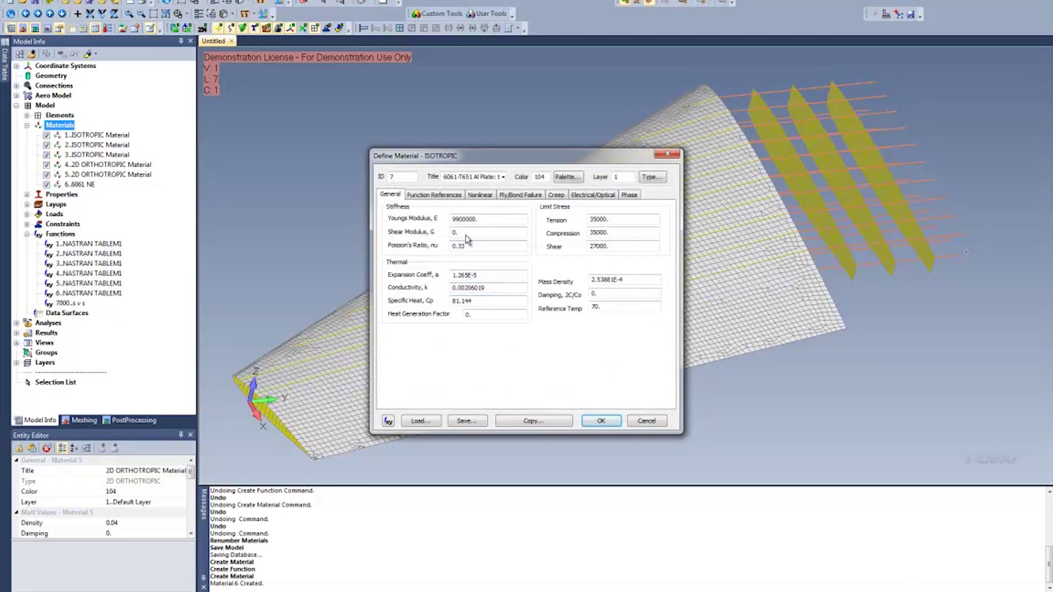
pyautogui.click(485, 197)
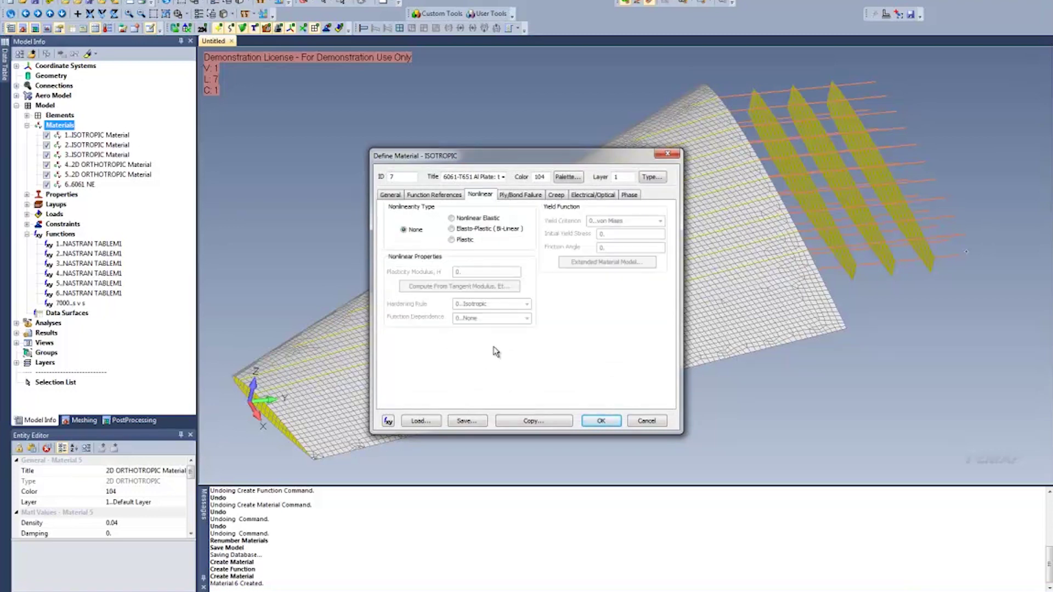
pyautogui.click(461, 232)
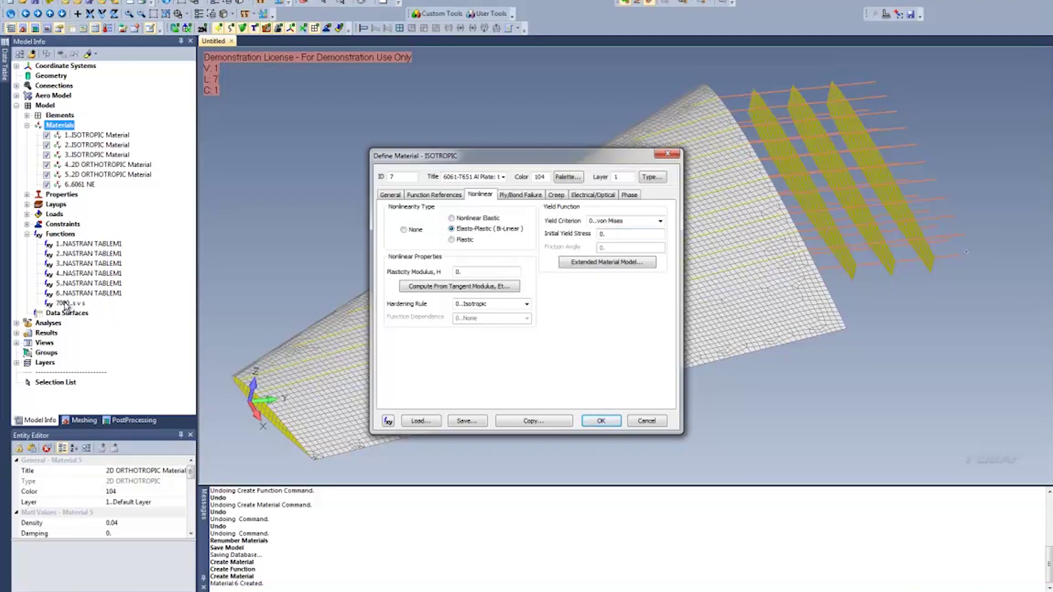
pyautogui.click(646, 422)
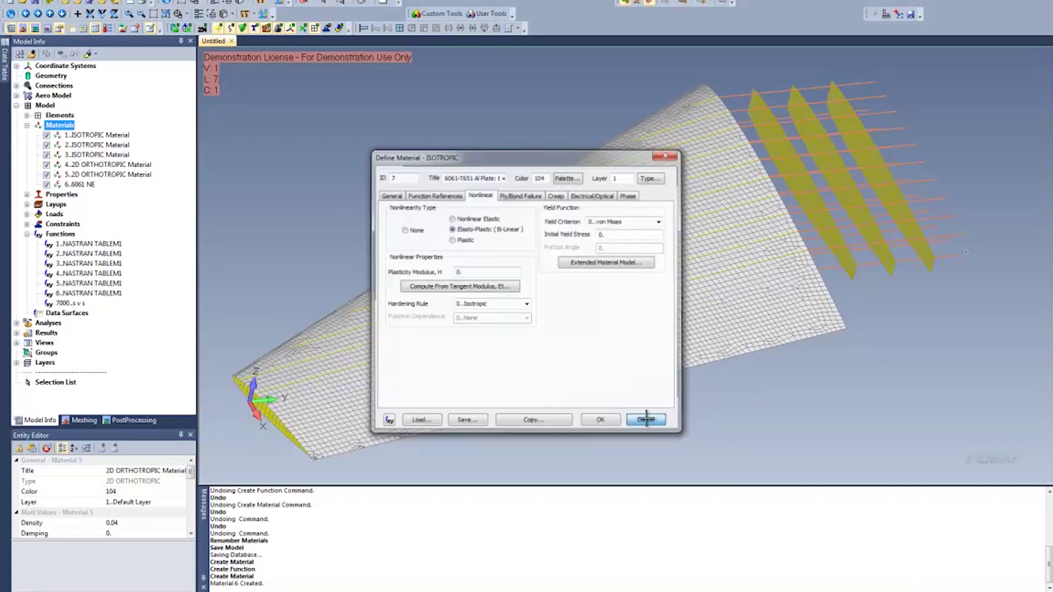
pyautogui.rightClick(71, 304)
# Chart function 7000, then start a new 6061-T651 Al Plate material set elasto-plastic (bi-linear).
pyautogui.click(102, 387)
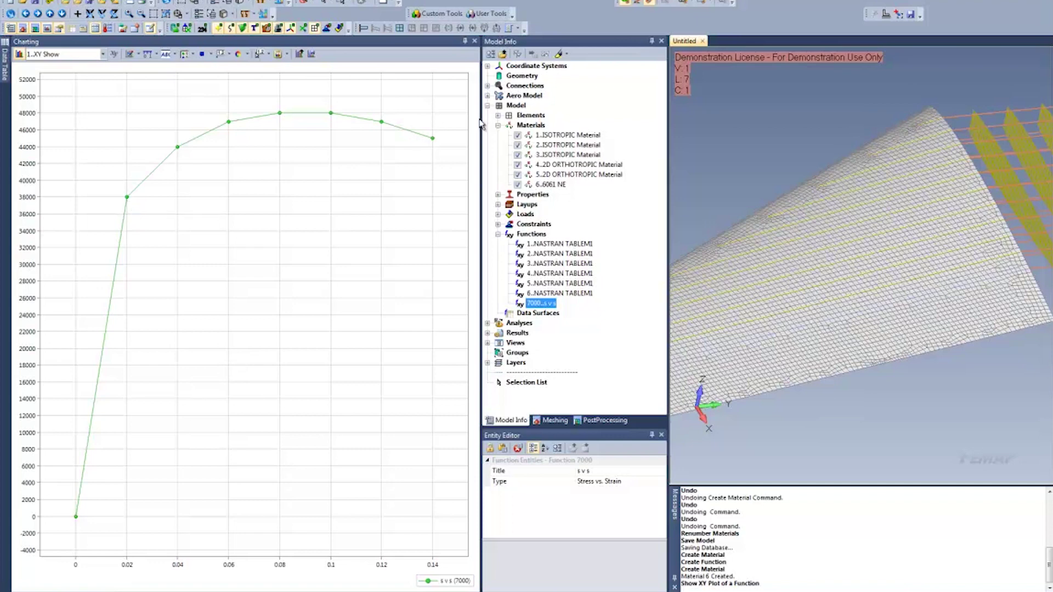
pyautogui.rightClick(535, 126)
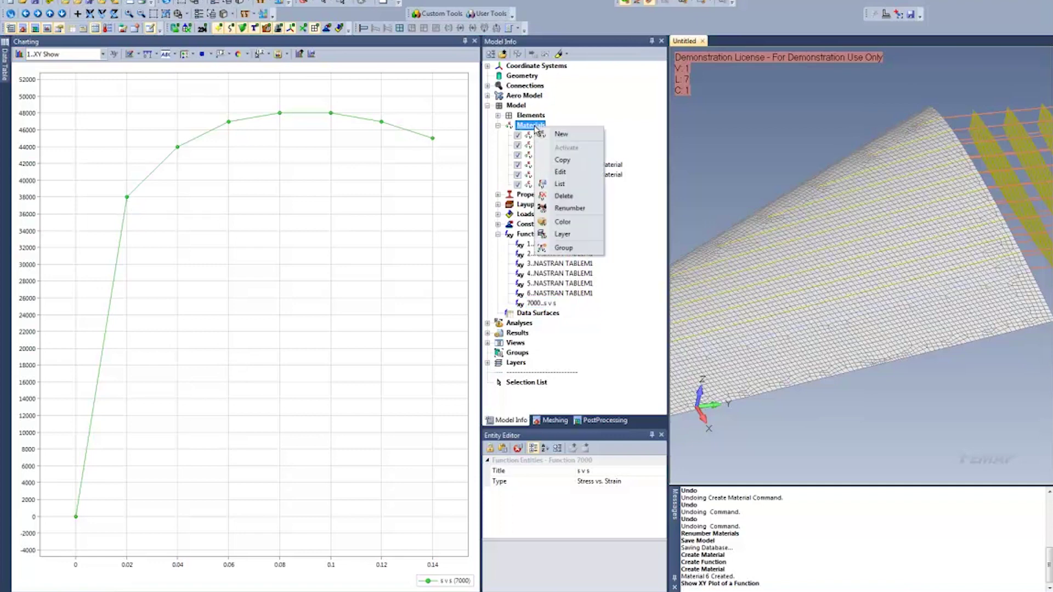
pyautogui.click(562, 135)
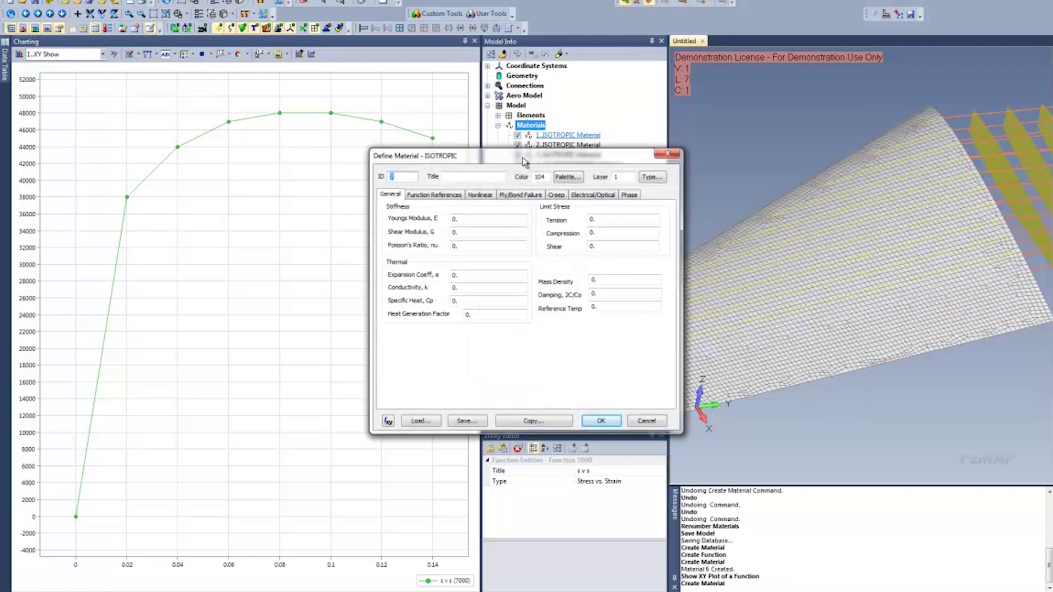
pyautogui.click(420, 421)
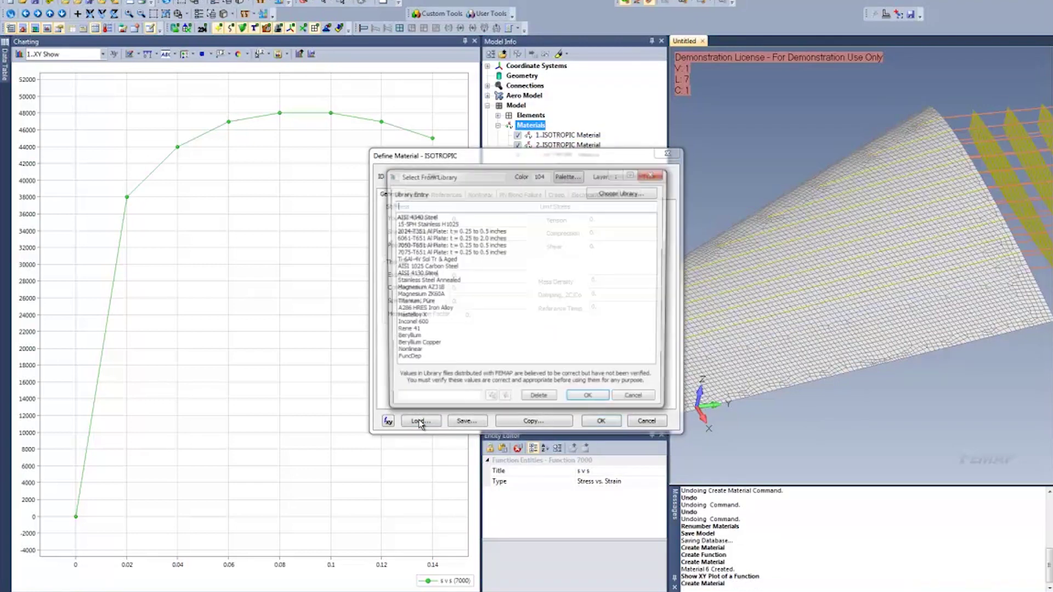
pyautogui.doubleClick(418, 239)
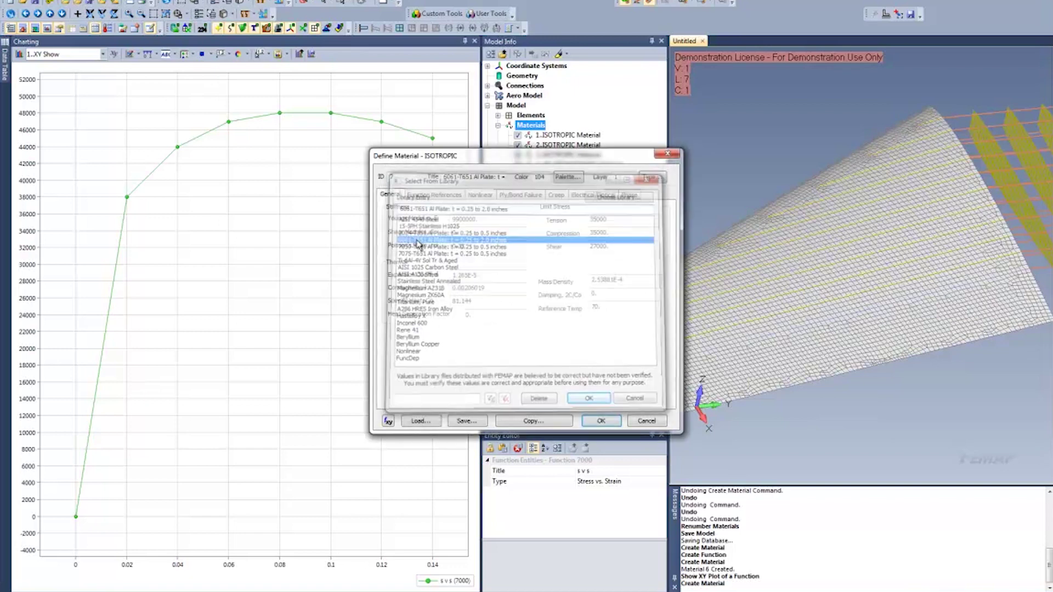
pyautogui.click(490, 196)
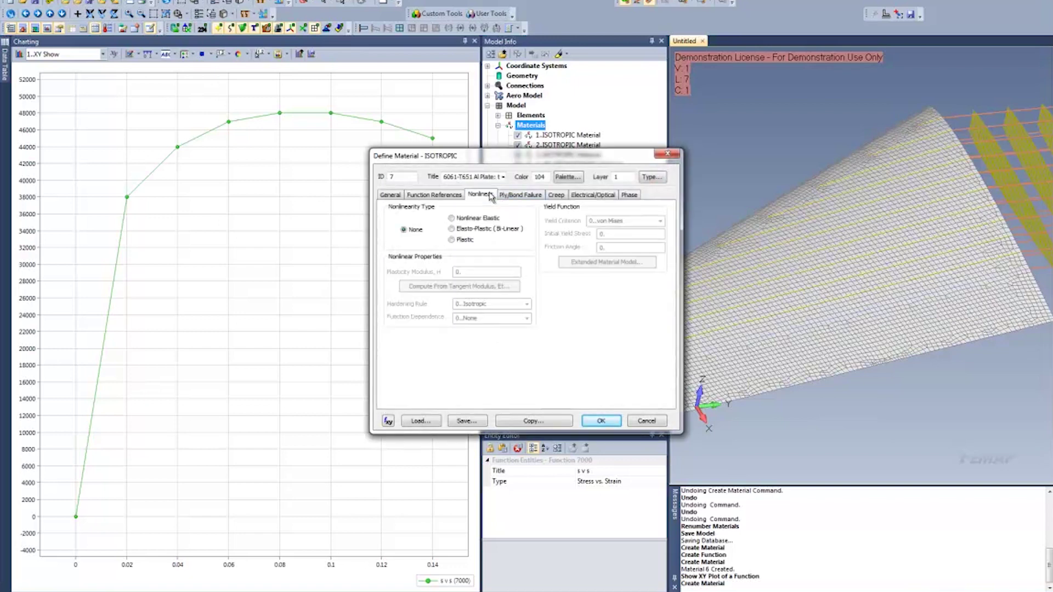
pyautogui.click(451, 229)
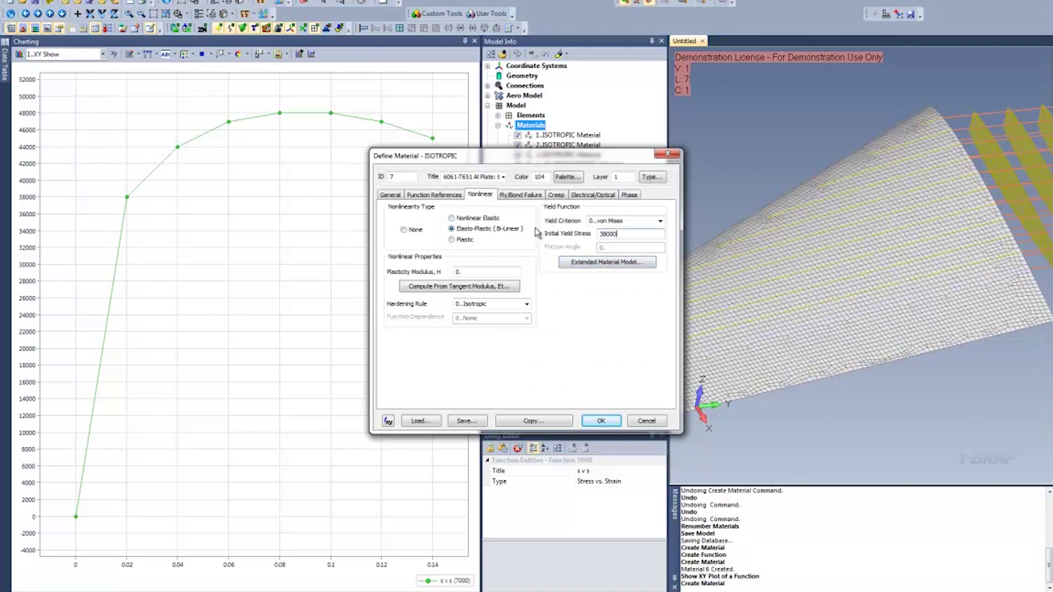
# Copy the 38000 yield stress, then copy the 5.83E+04 plasticity modulus from Excel cell I7.
pyautogui.rightClick(605, 237)
pyautogui.click(631, 269)
pyautogui.doubleClick(475, 272)
pyautogui.hotkey('alt', 'Tab')
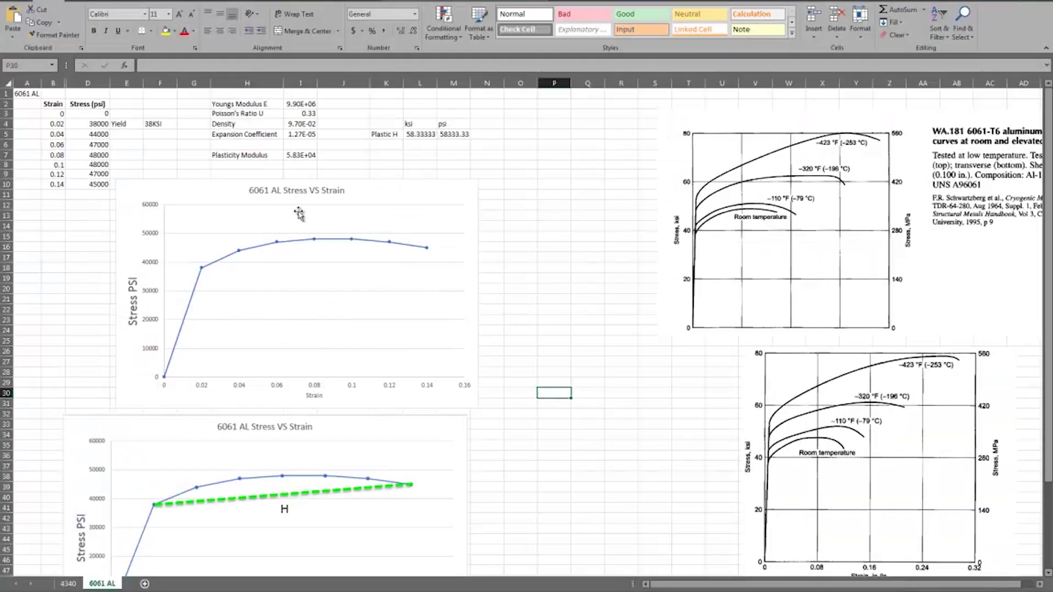
pyautogui.click(302, 156)
pyautogui.rightClick(297, 154)
pyautogui.click(308, 170)
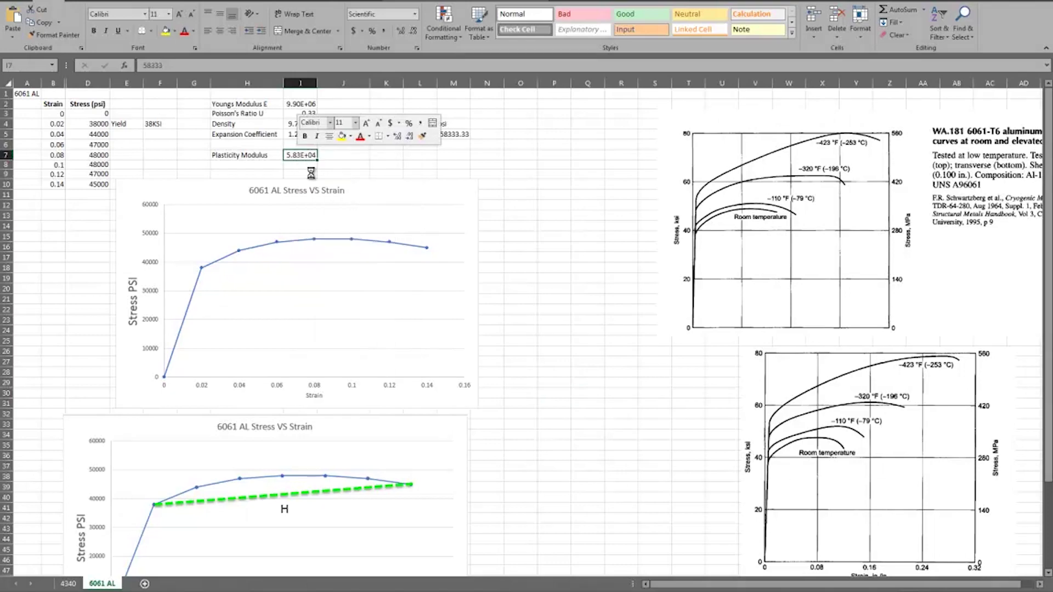
pyautogui.hotkey('alt', 'Tab')
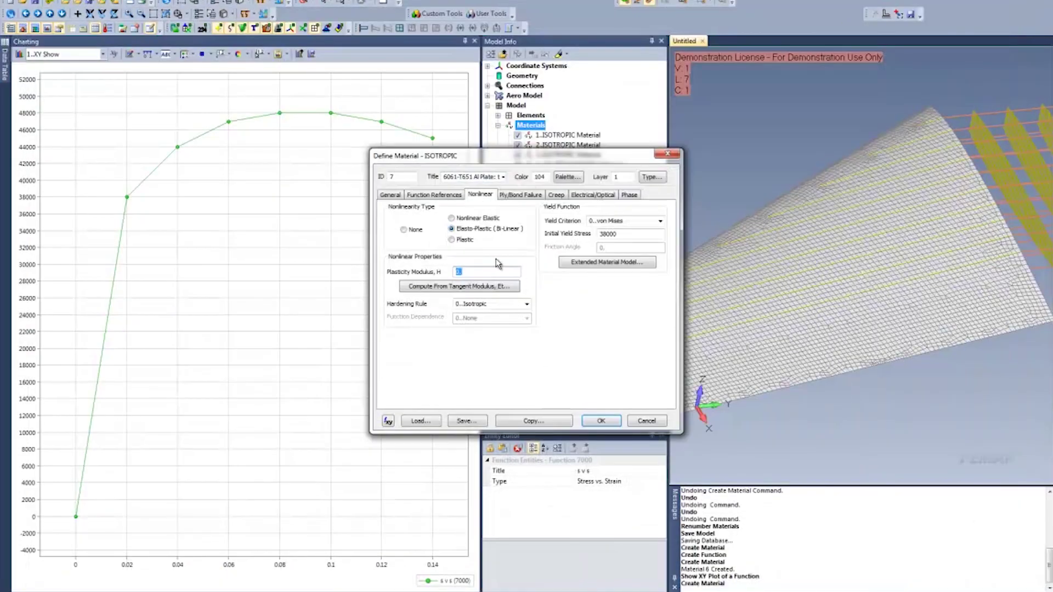
# Paste 5.83E+04 as the plasticity modulus and save the elasto-plastic material as material 7.
pyautogui.moveTo(472, 272); pyautogui.dragTo(445, 274)
pyautogui.rightClick(469, 273)
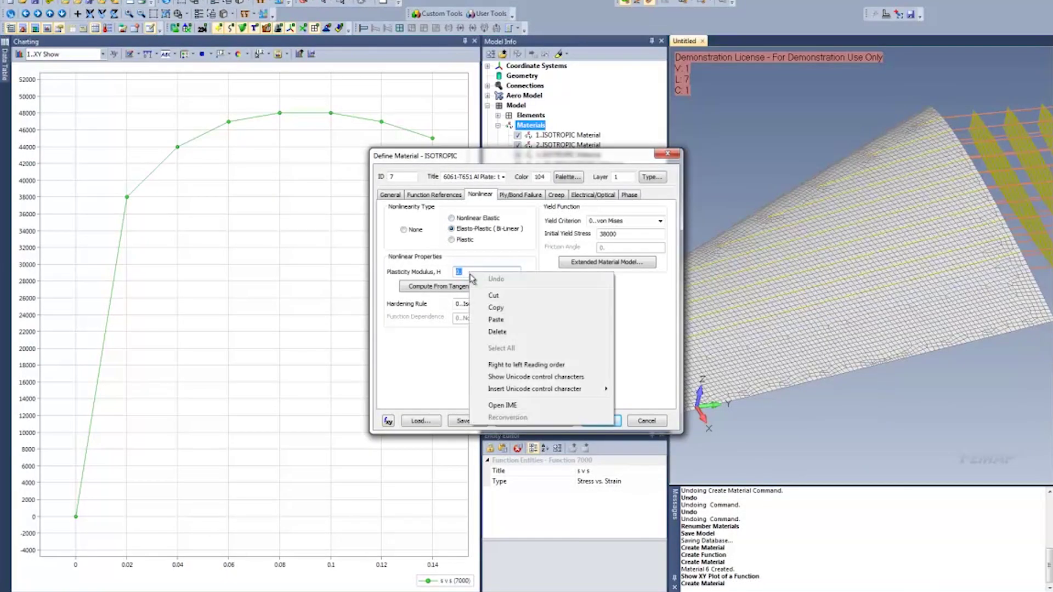
pyautogui.click(494, 320)
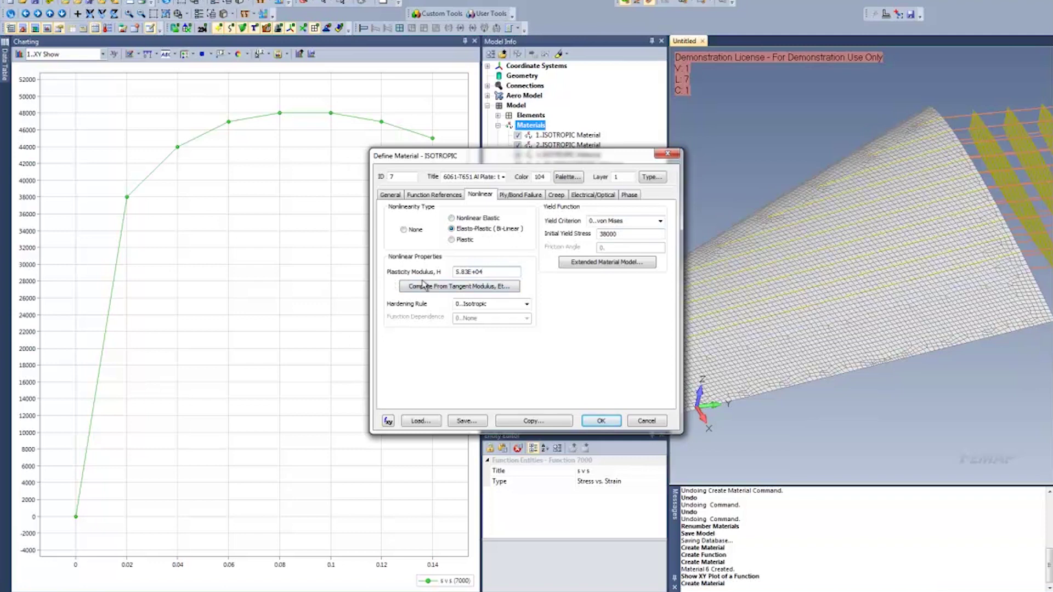
pyautogui.click(601, 420)
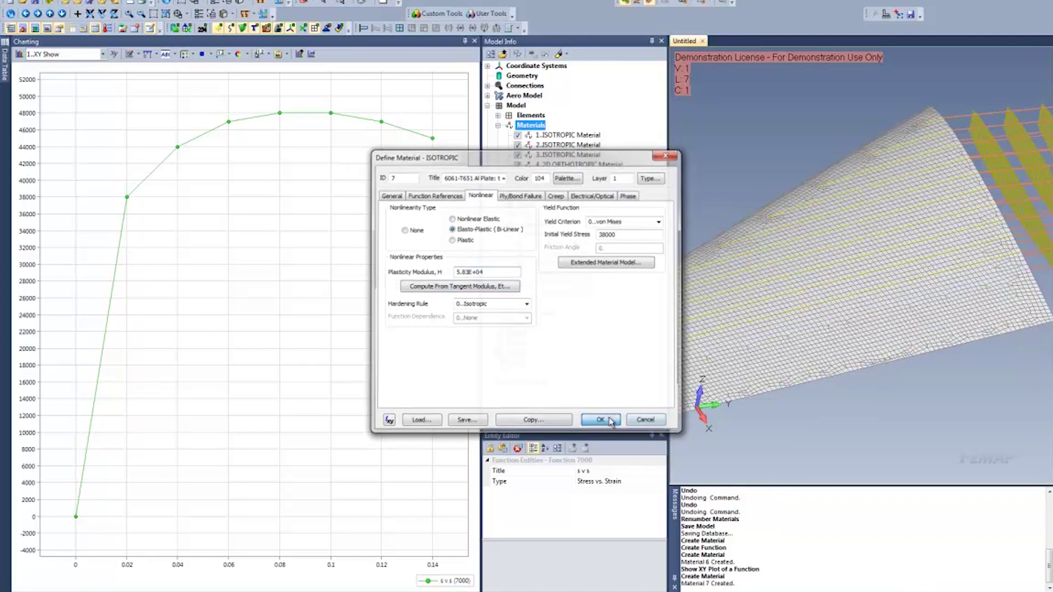
pyautogui.click(423, 420)
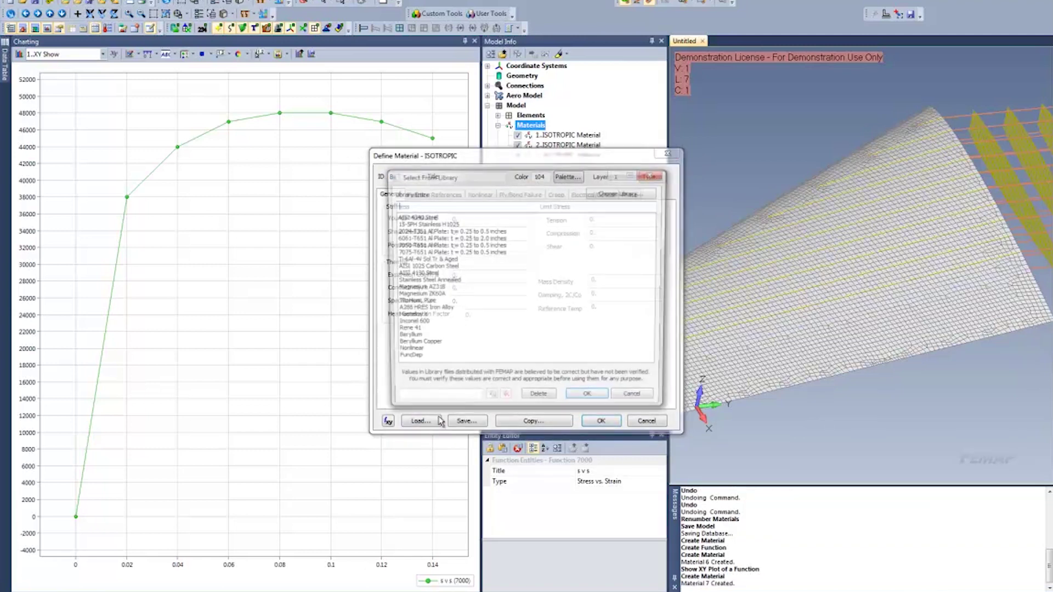
# Load 6061-T651 Al Plate values and make it plastic with 38000 yield, following function 7000.
pyautogui.click(429, 238)
pyautogui.click(587, 401)
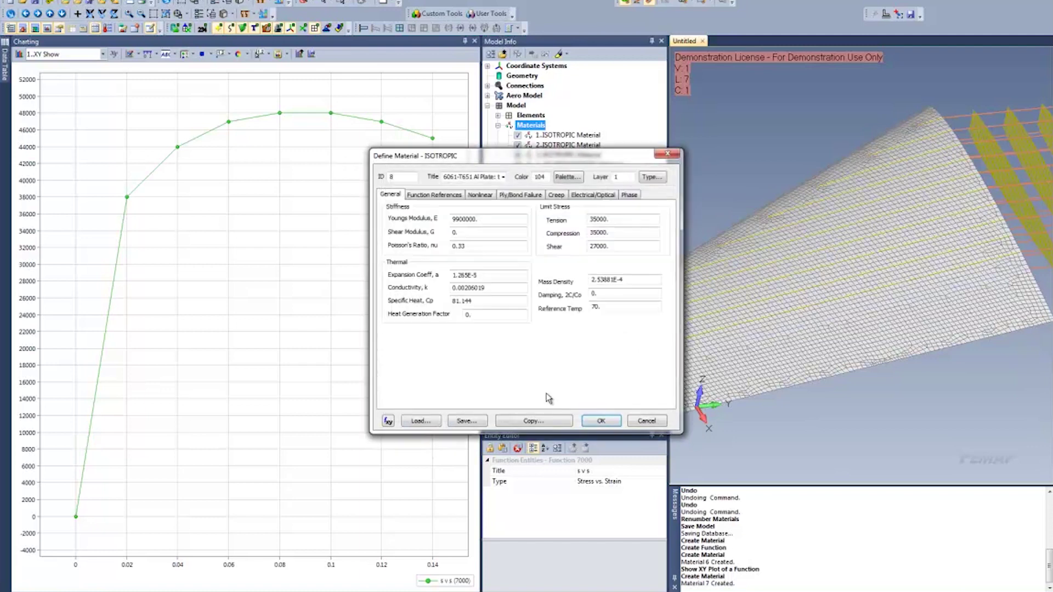
pyautogui.click(475, 195)
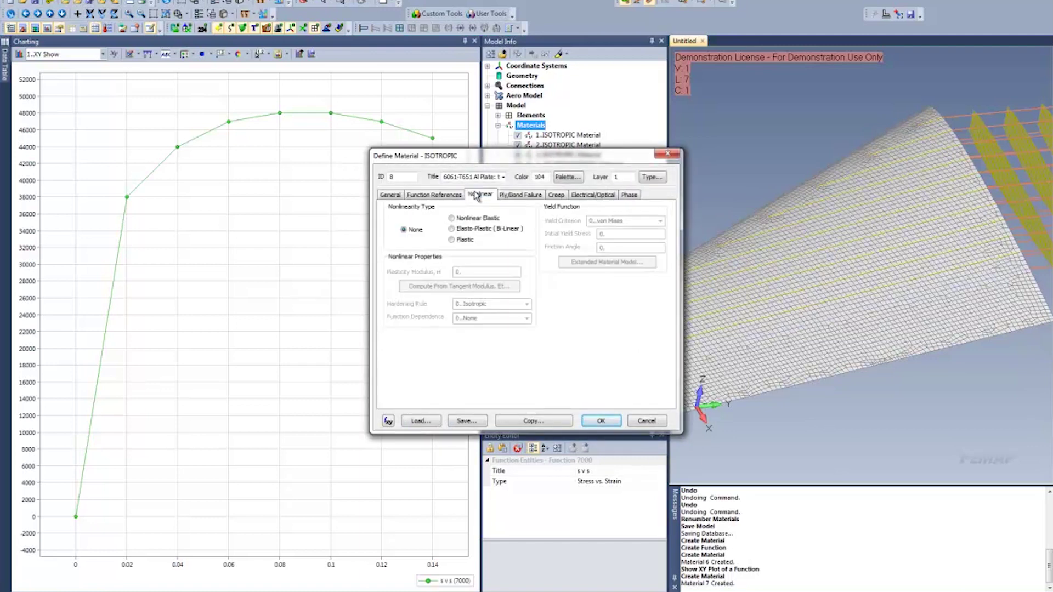
pyautogui.click(452, 239)
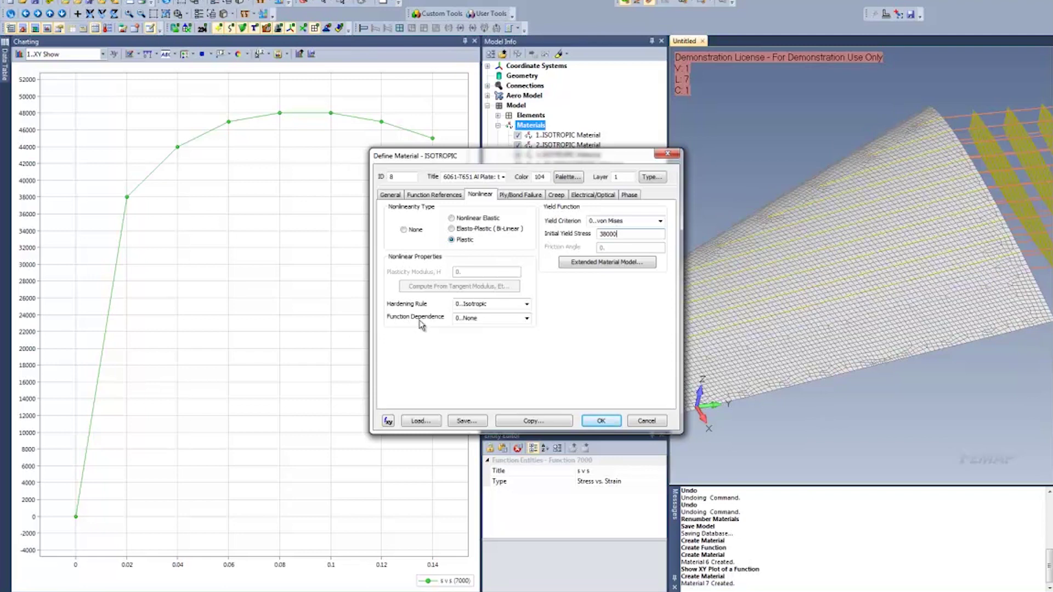
pyautogui.click(526, 319)
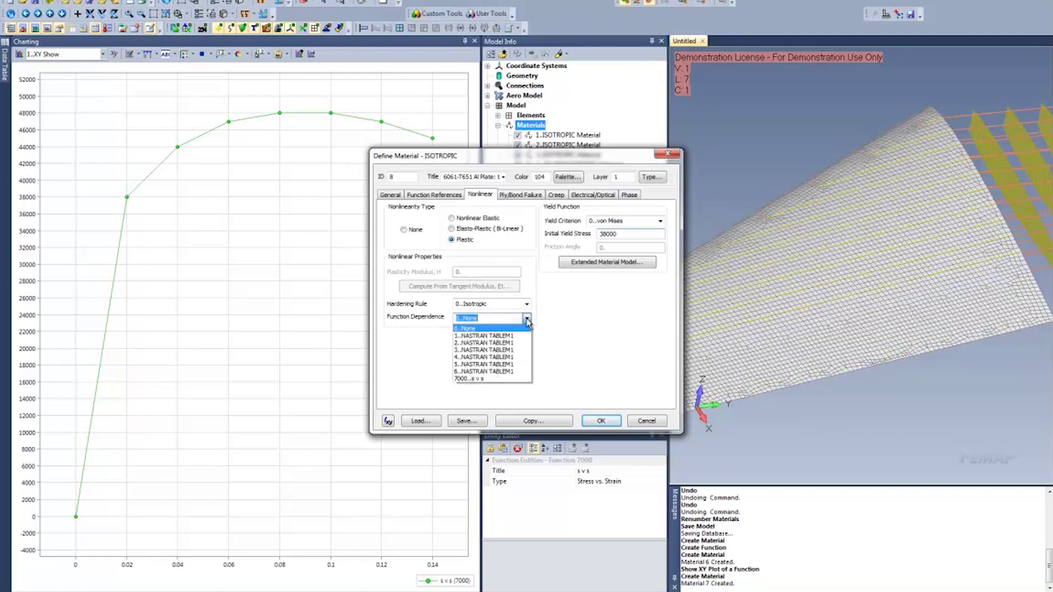
pyautogui.click(476, 379)
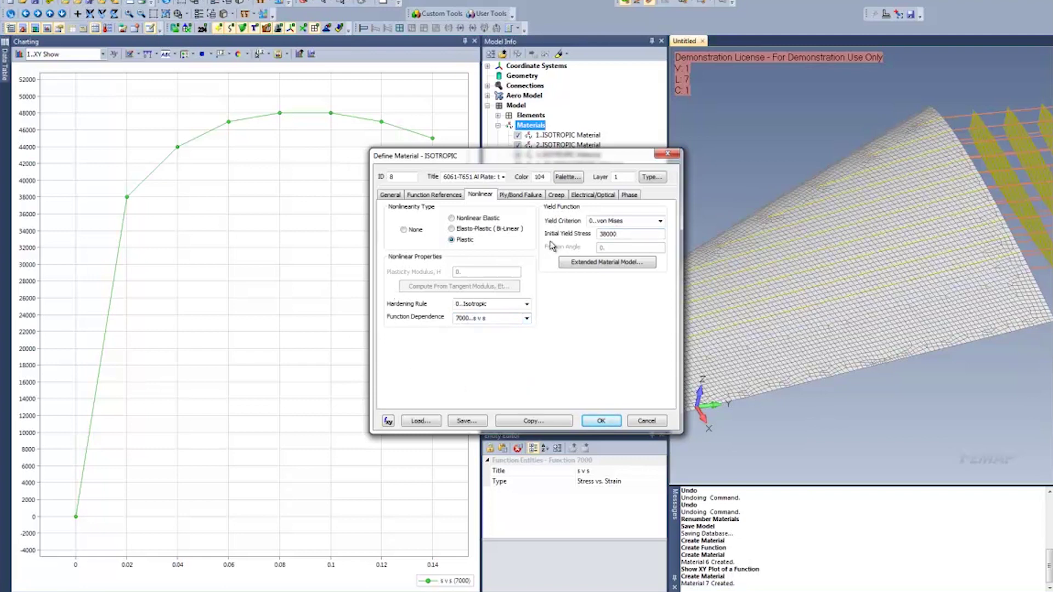